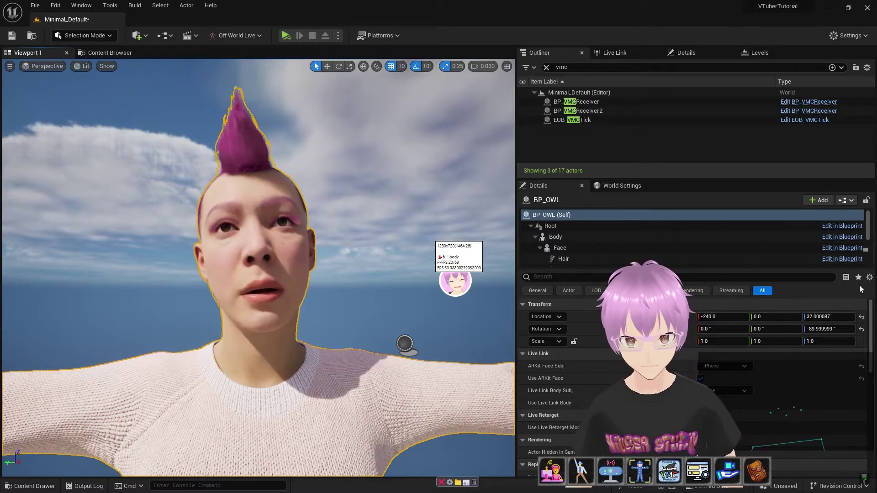
# Select BP_VMCReceiver in the Outliner to show its receive address 127.0.0.1 and port 39539.
pyautogui.click(605, 103)
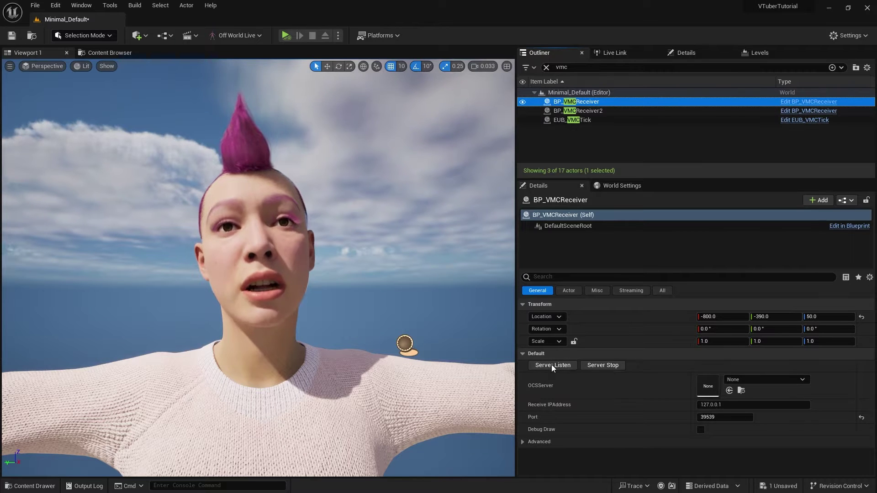
# Start Server Listen on the VMC receiver so an OSC server runs on port 39539.
pyautogui.click(551, 365)
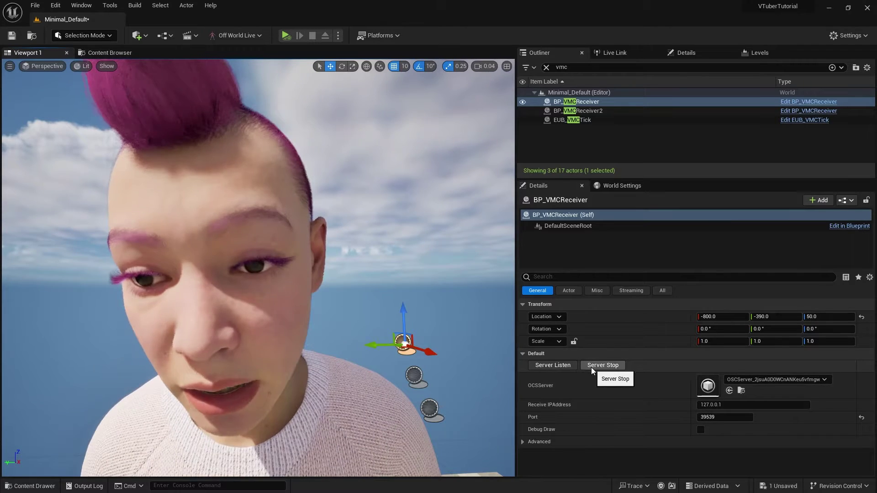
# Stop the receiver, start full-body tracking in XR Animator, then restart Server Listen to take the mocap data.
pyautogui.click(591, 367)
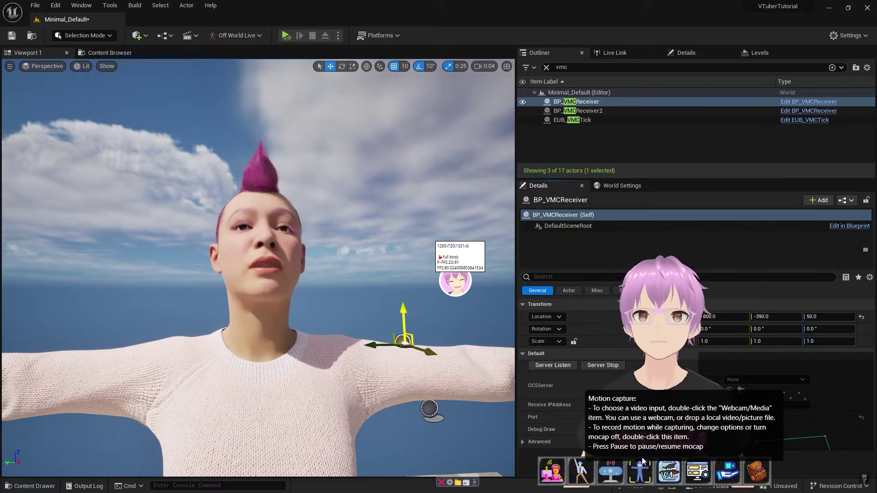
pyautogui.doubleClick(642, 468)
pyautogui.click(557, 333)
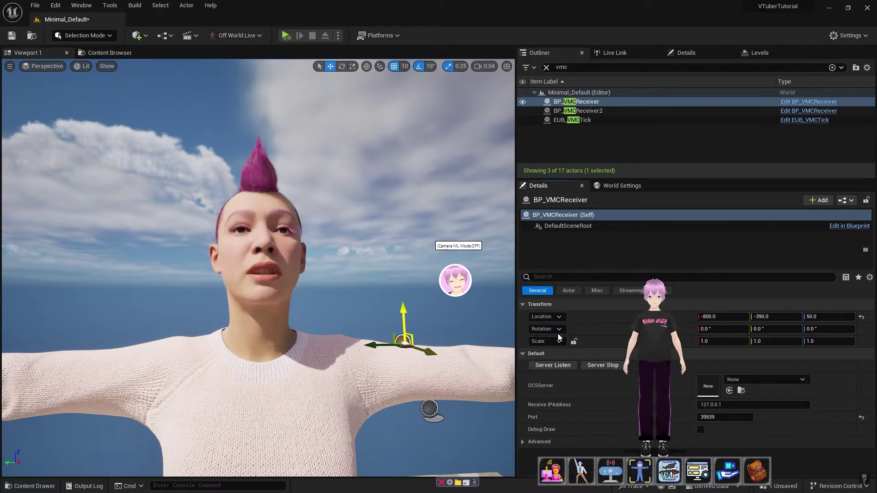
pyautogui.doubleClick(639, 469)
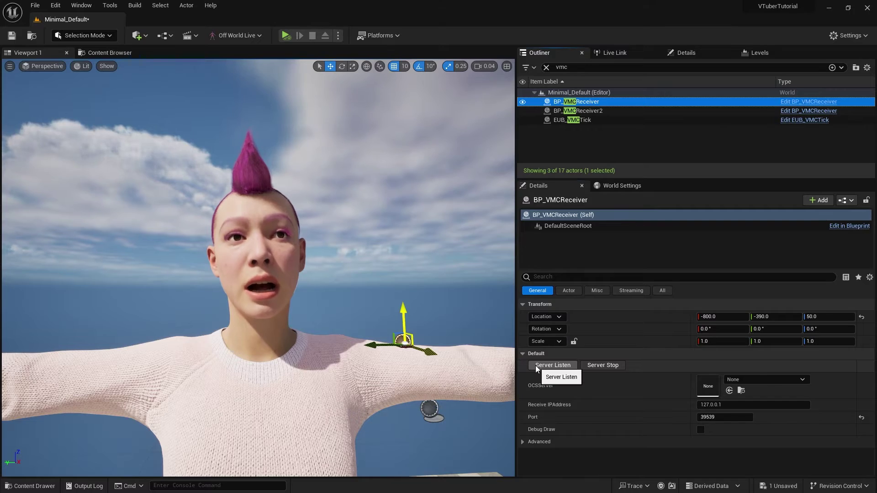
pyautogui.click(537, 369)
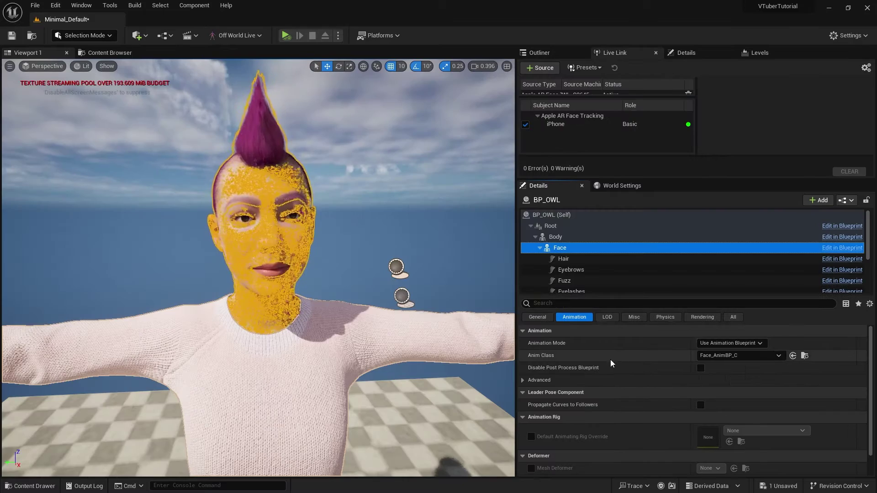
# Tick Use ARKit Face on BP_OWL and check the Face component runs Face_AnimBP.
pyautogui.click(553, 215)
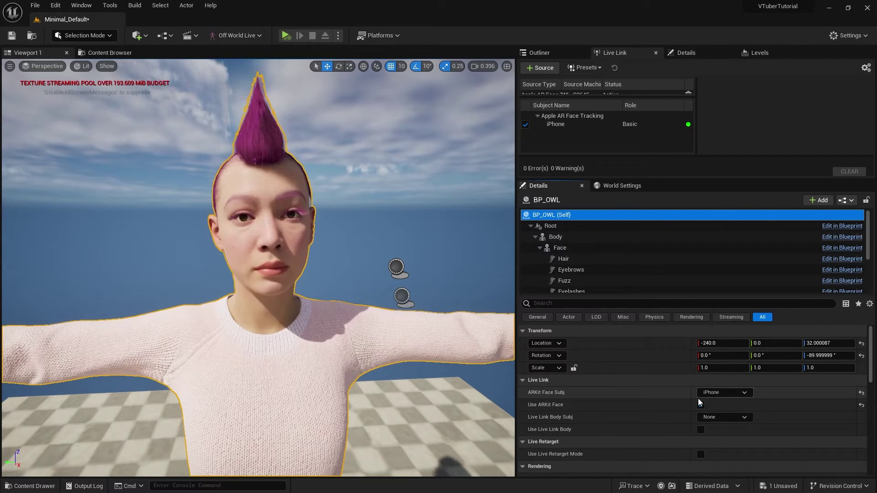
pyautogui.click(700, 405)
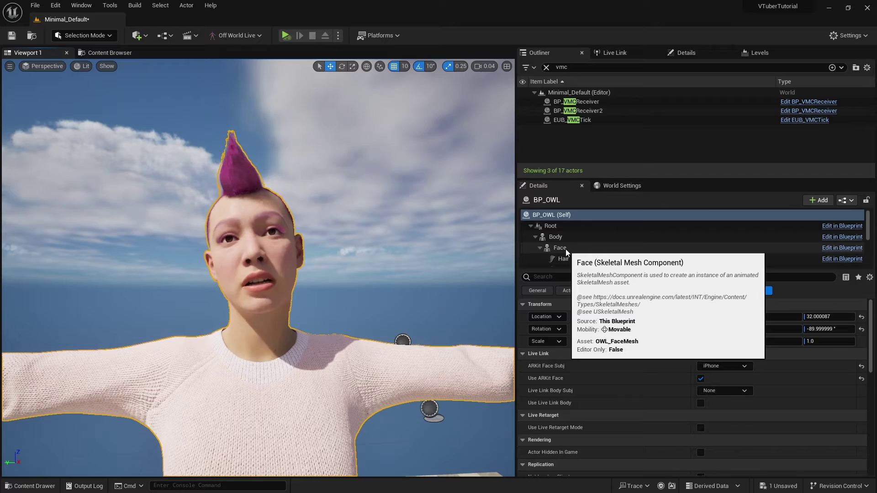
pyautogui.click(564, 248)
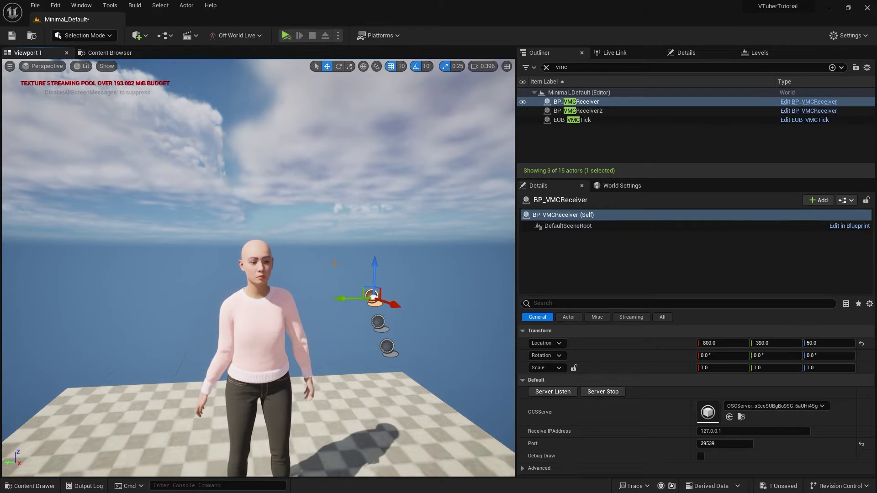
# Clear the Outliner 'vmc' filter so all level actors are listed again.
pyautogui.click(546, 67)
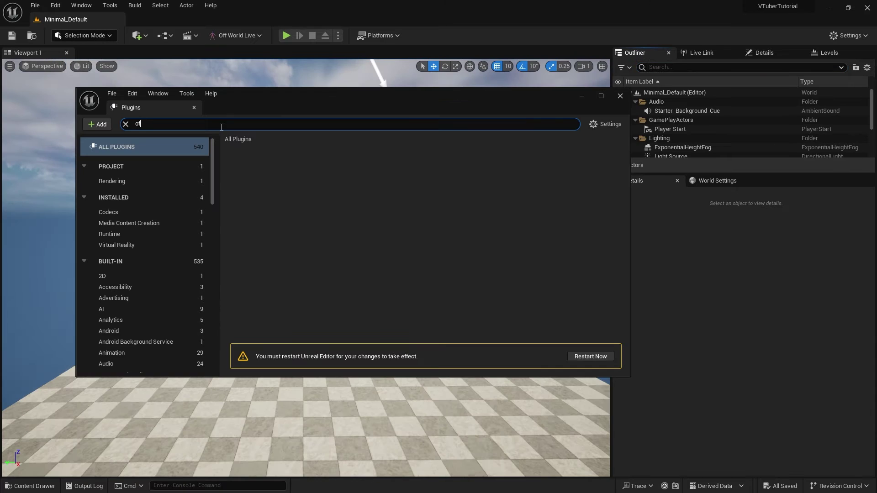
pyautogui.write('fd')
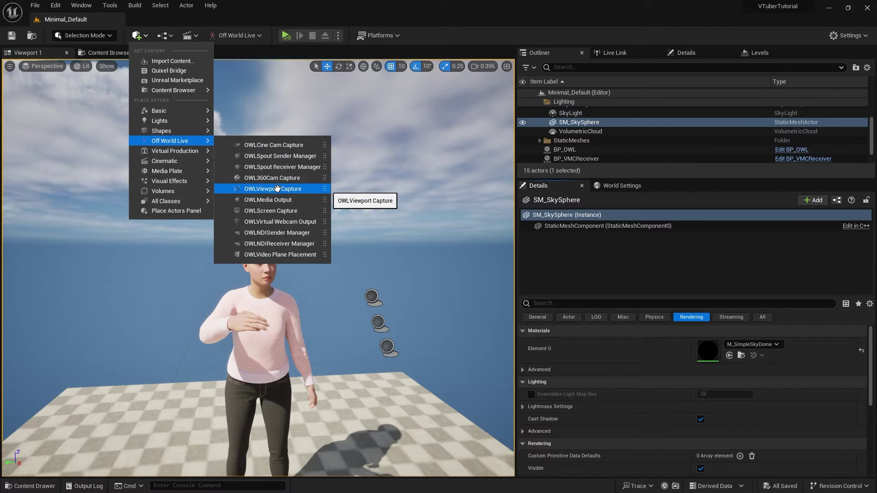
# Place an OWLCineCamCapture actor from Quick Add > Off World Live into the level.
pyautogui.press('Escape')
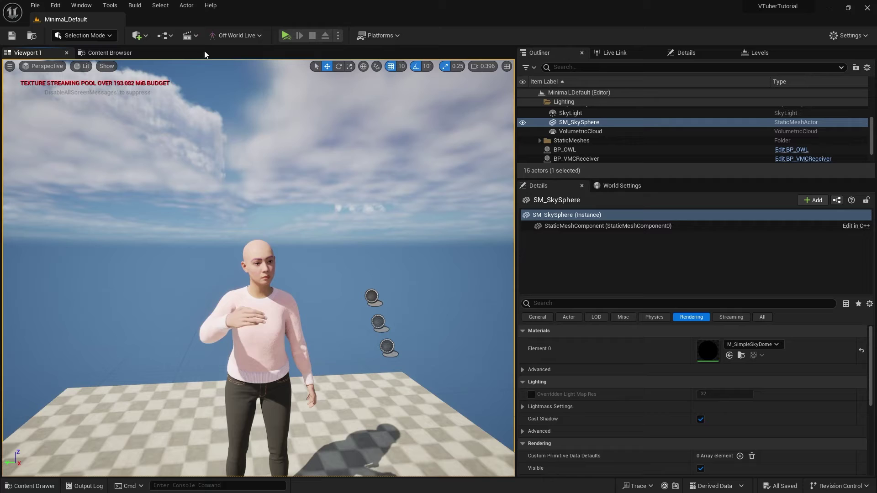
pyautogui.click(143, 36)
pyautogui.moveTo(170, 140)
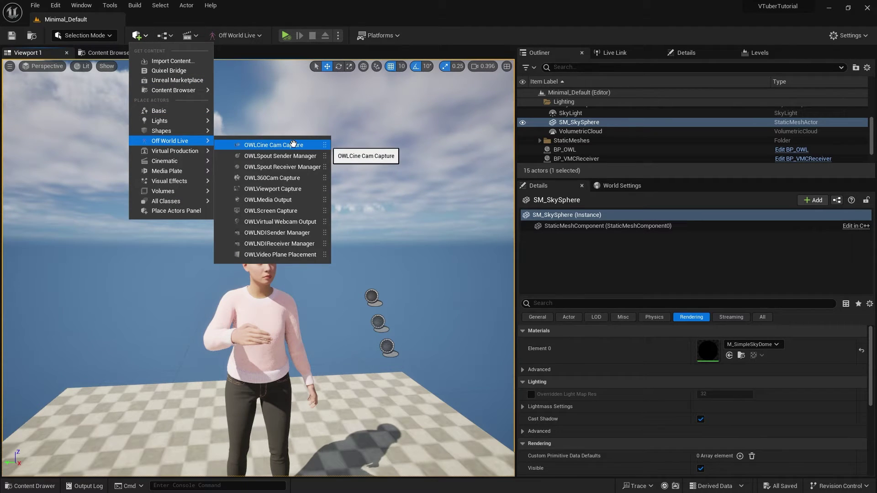
pyautogui.click(294, 144)
pyautogui.click(295, 143)
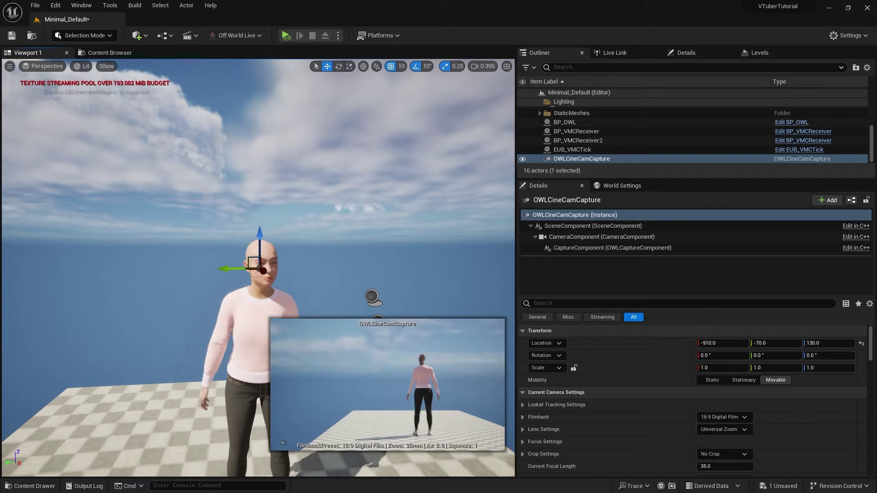
# Pilot the new camera and set its filmback to a custom 13.365 mm sensor width for portrait framing.
pyautogui.click(42, 66)
pyautogui.click(69, 171)
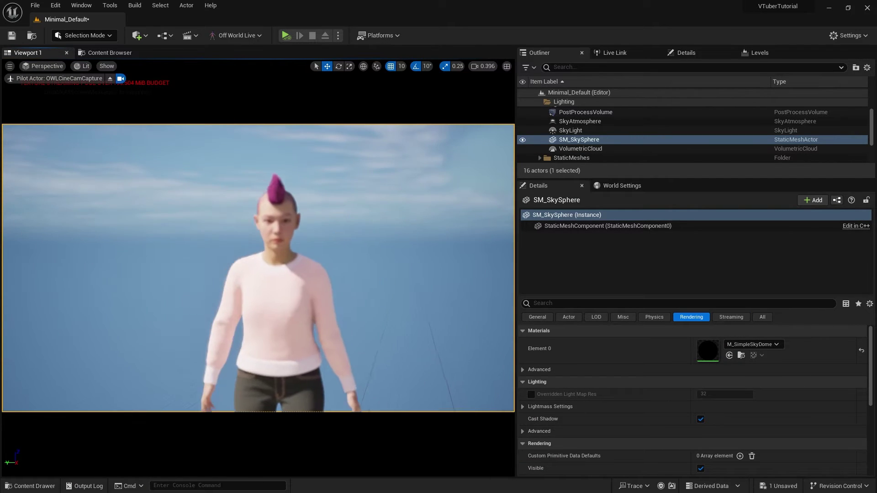
pyautogui.write('cine')
pyautogui.click(612, 102)
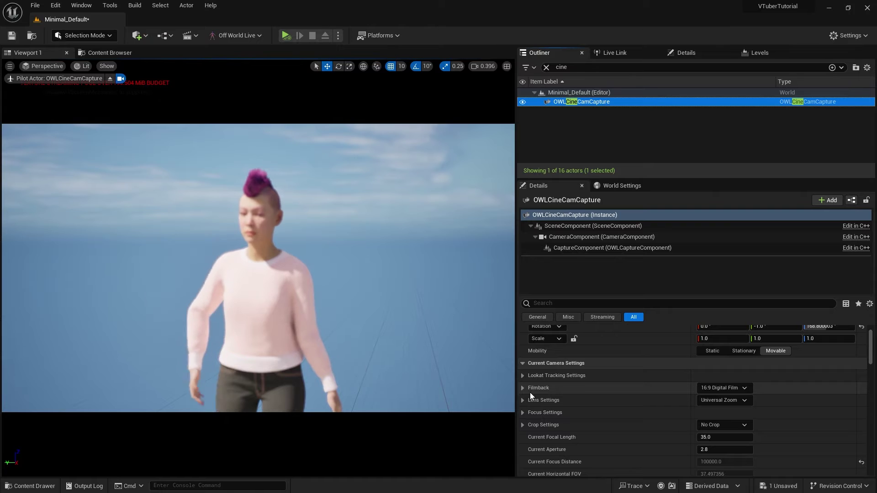
pyautogui.moveTo(551, 299); pyautogui.dragTo(552, 269)
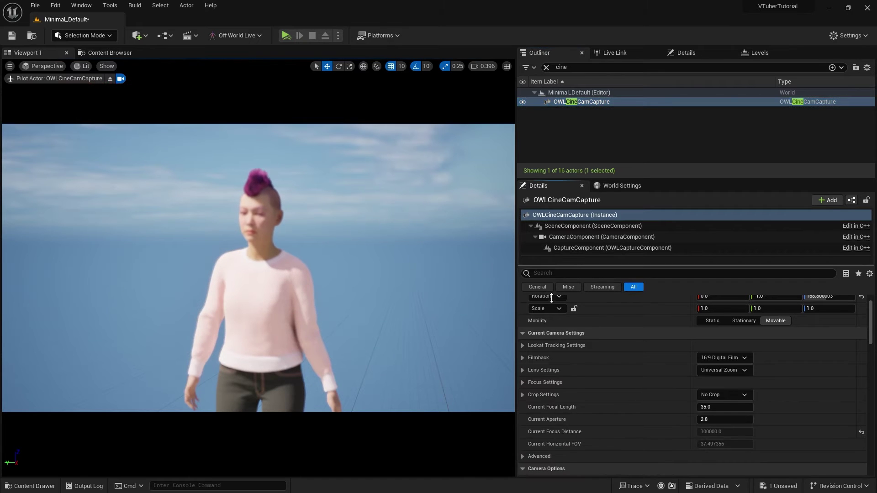
pyautogui.click(524, 357)
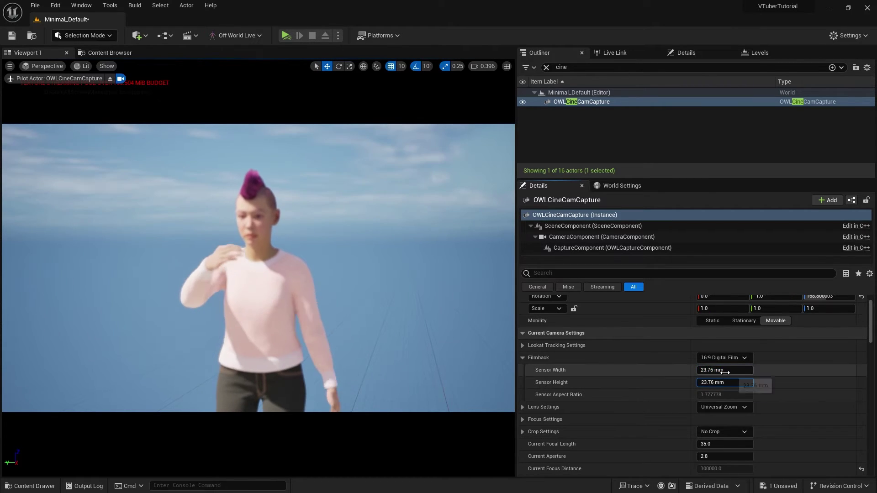
pyautogui.press('Return')
pyautogui.write('13')
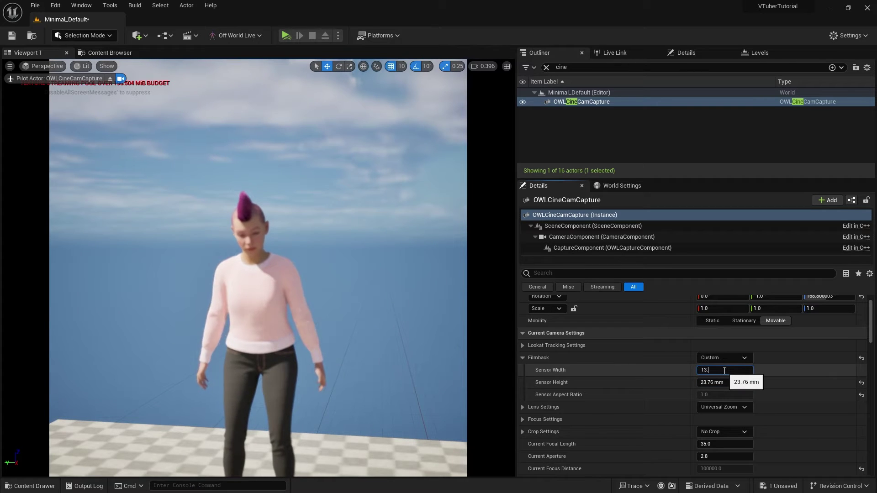
pyautogui.write('.365')
pyautogui.press('Return')
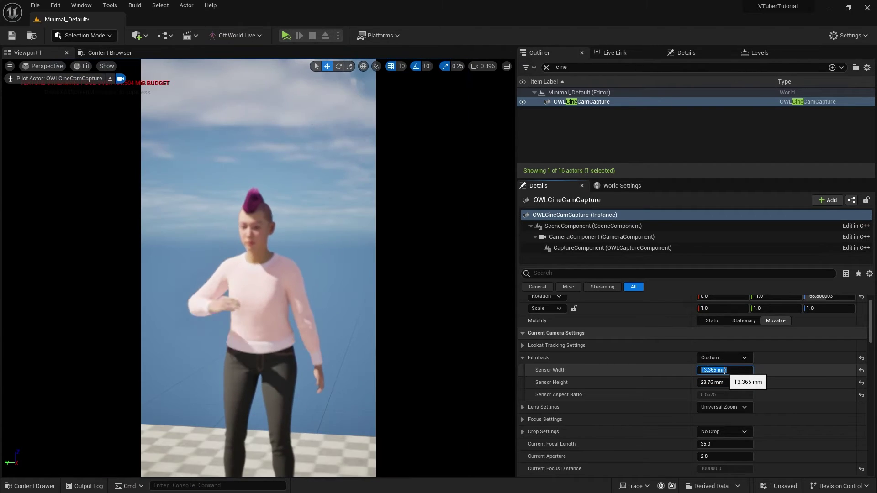
# Move the camera closer to the character and turn it slightly.
pyautogui.moveTo(292, 296); pyautogui.dragTo(288, 261)
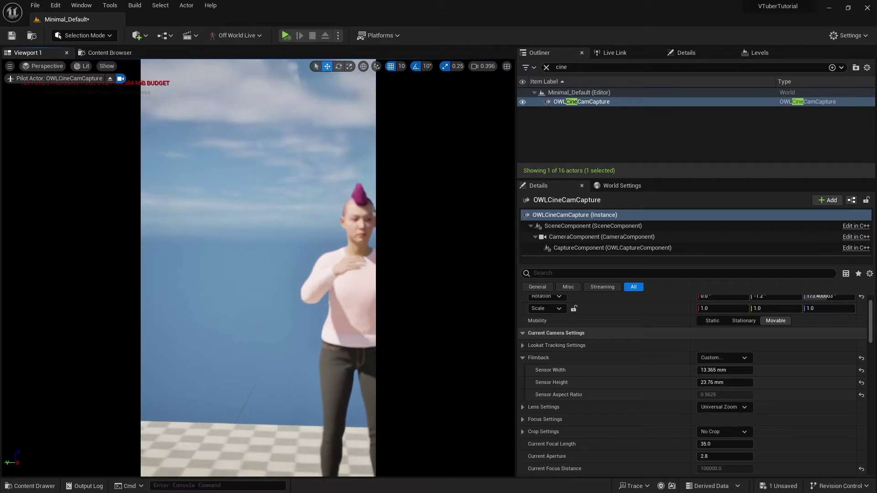
pyautogui.moveTo(404, 233); pyautogui.dragTo(398, 213)
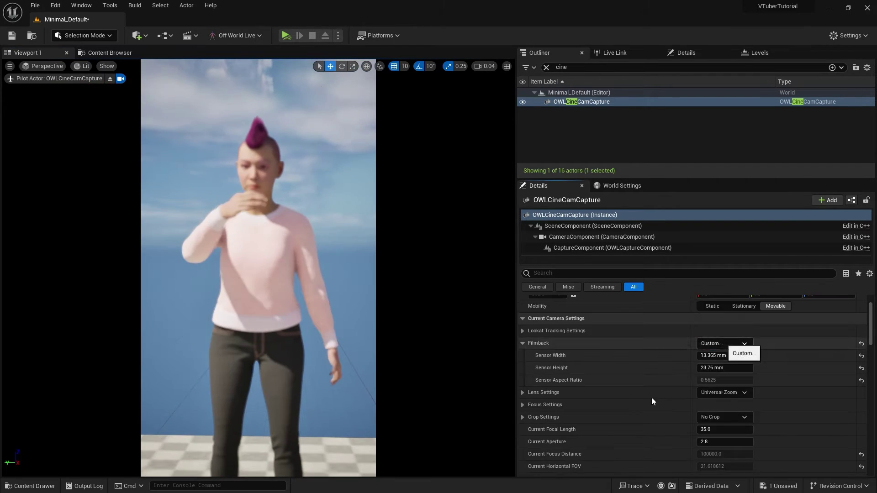
pyautogui.scroll(-10, 740, 353)
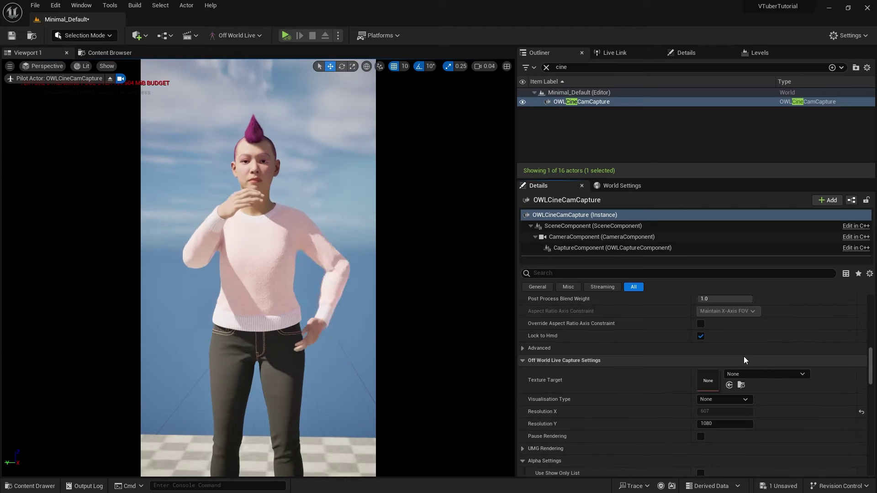
# Create a new render target named OWL_RT as the capture Texture Target and save the level.
pyautogui.click(759, 374)
pyautogui.click(771, 174)
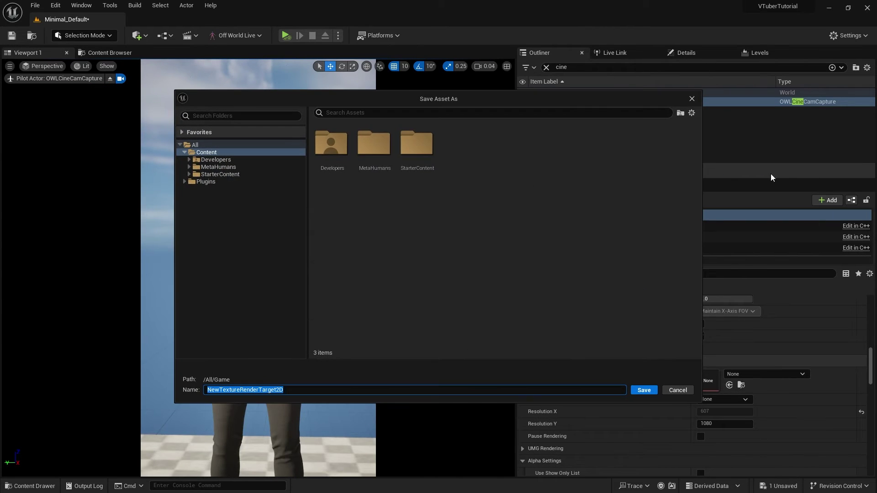
pyautogui.write('OW')
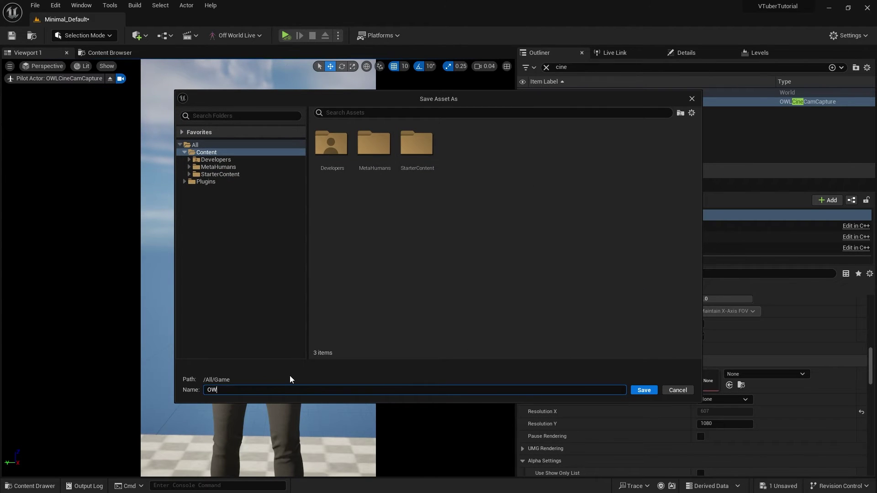
pyautogui.write('L_R')
pyautogui.press('BackSpace')
pyautogui.press('BackSpace')
pyautogui.write('_RT')
pyautogui.press('Return')
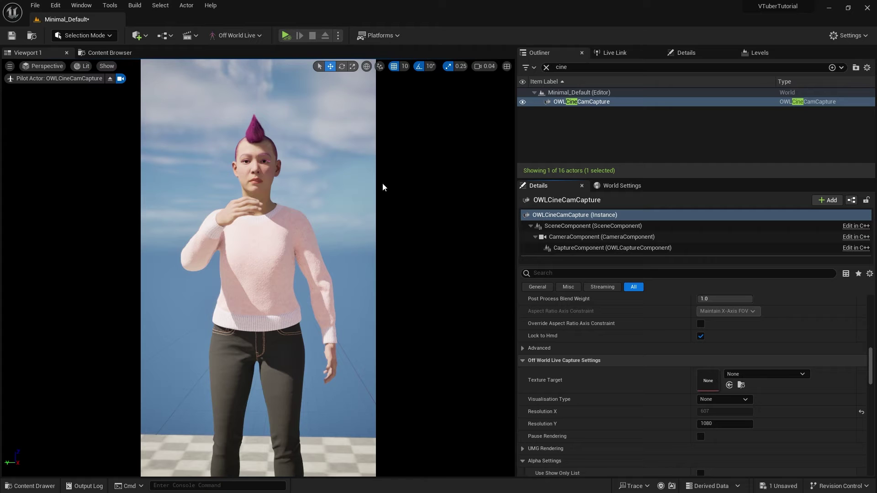
pyautogui.click(332, 192)
pyautogui.hotkey('ctrl', 's')
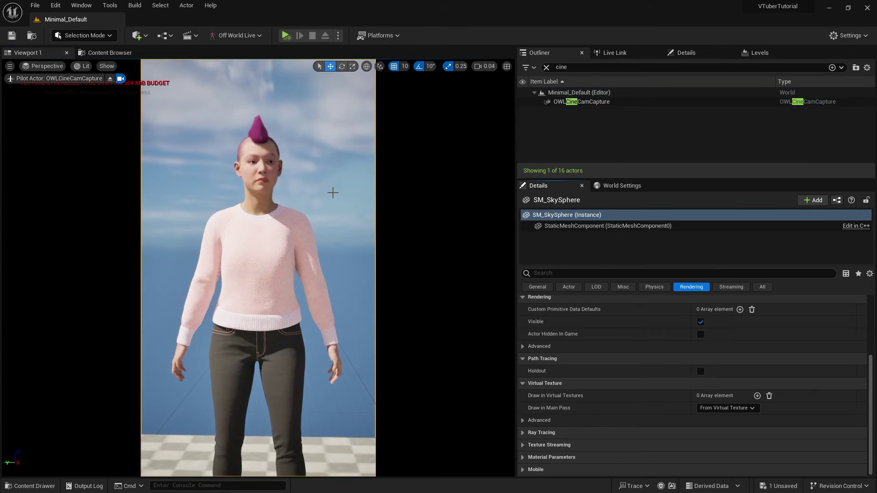
# Set the cine cam capture's vertical resolution to 1920 for a 1080 × 1920 output.
pyautogui.click(582, 102)
pyautogui.click(713, 350)
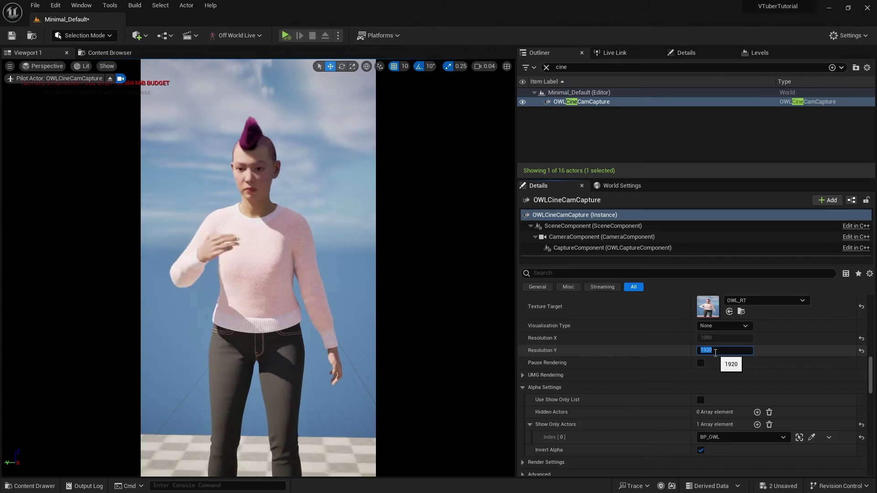
pyautogui.press('Return')
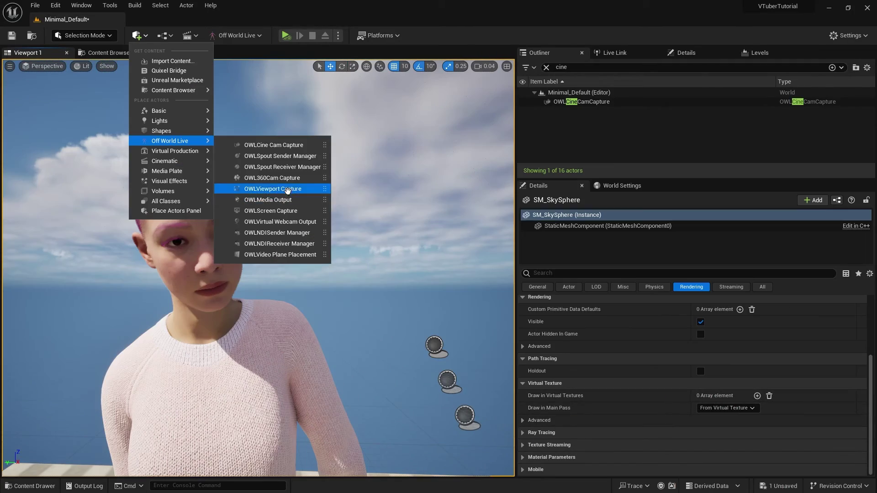
# Place an OWLVirtual Webcam Output and set its Input Render Target to OWL_RT.
pyautogui.click(294, 220)
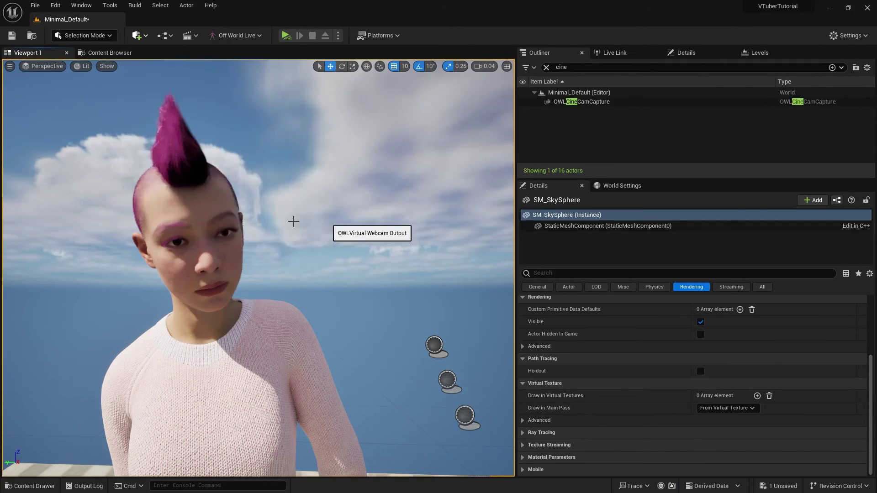
pyautogui.click(754, 314)
pyautogui.click(770, 209)
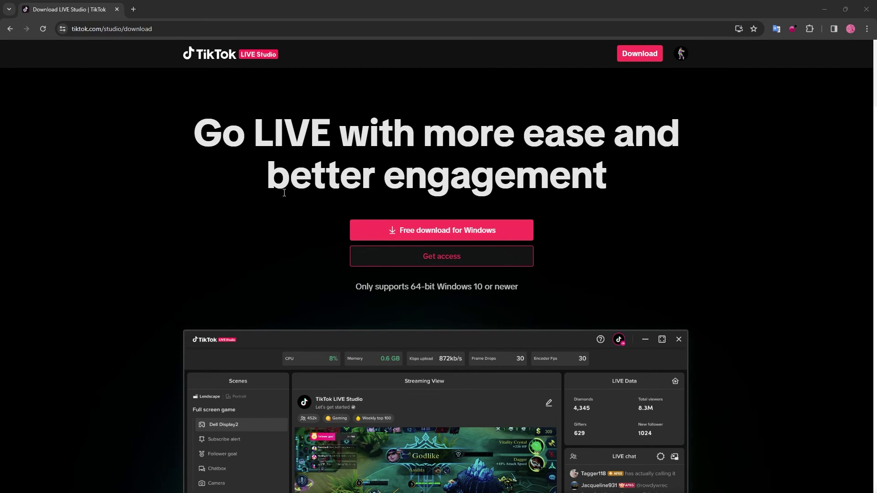
# Request and confirm 7-day LIVE Studio access on tiktok.com/studio/download.
pyautogui.click(474, 258)
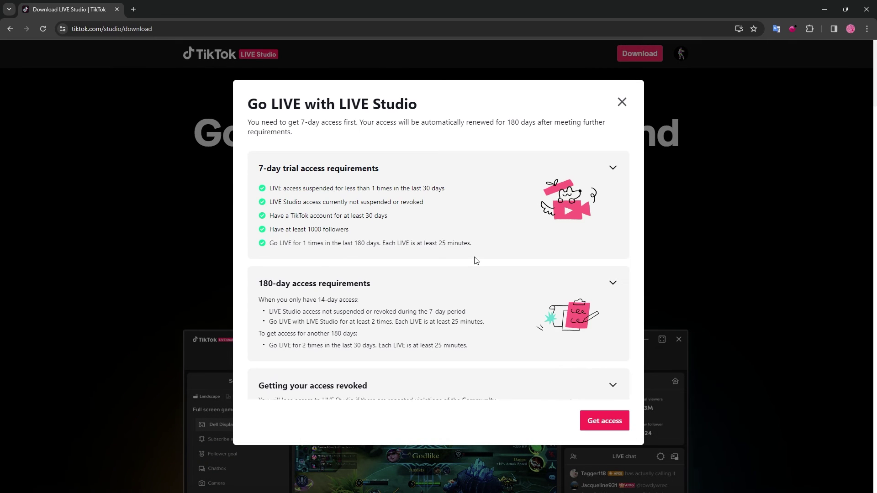
pyautogui.scroll(-2, 474, 259)
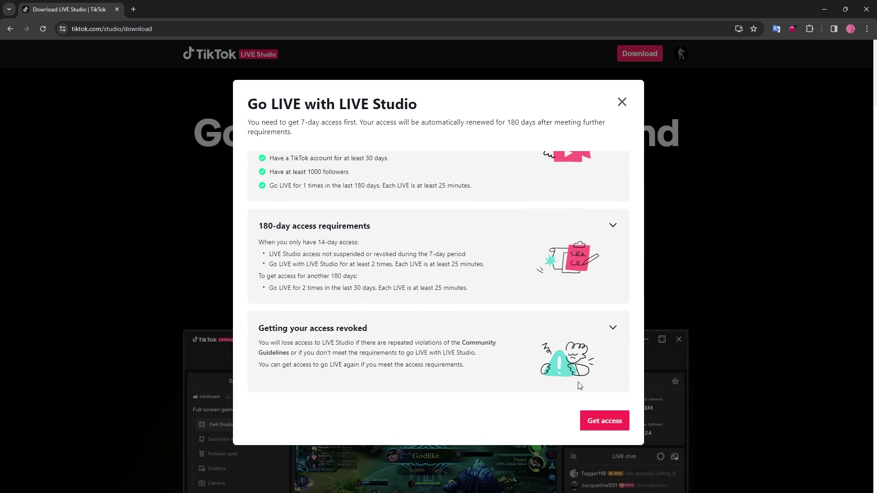
pyautogui.click(599, 422)
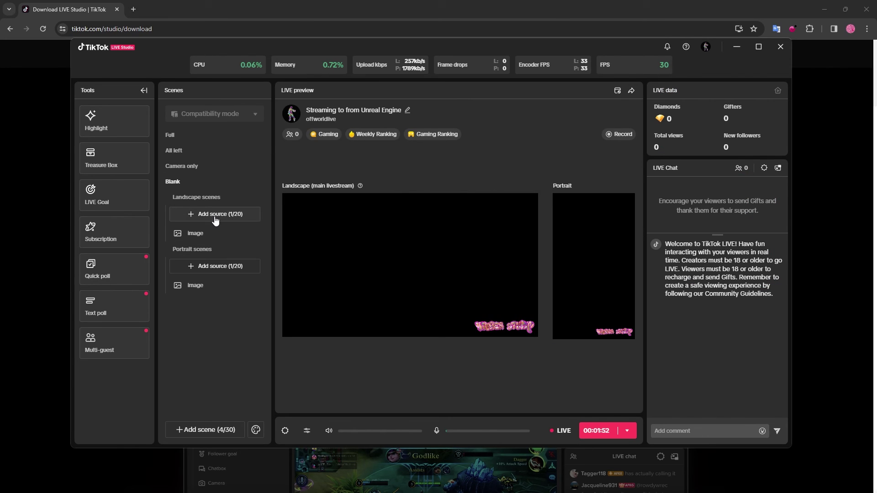
# Add the Unreal virtual webcam as a Camera source previewing at 640×480, 30 FPS, YUY2.
pyautogui.click(214, 214)
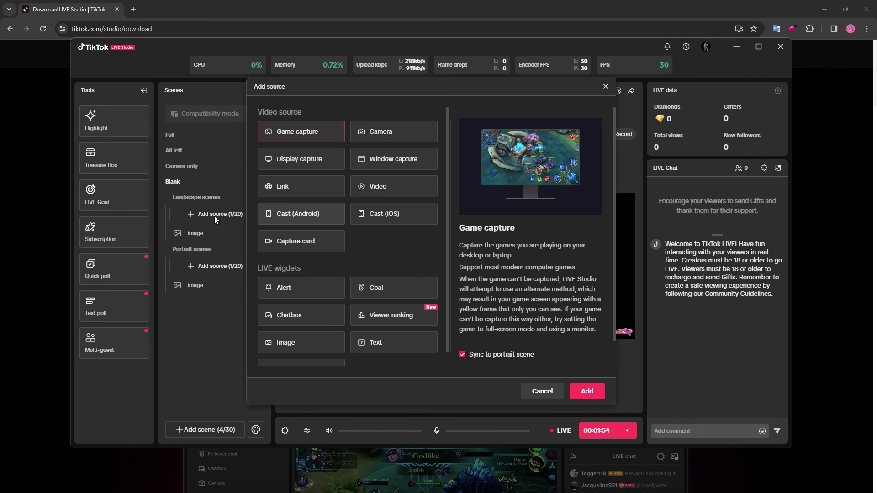
pyautogui.click(404, 139)
pyautogui.click(588, 394)
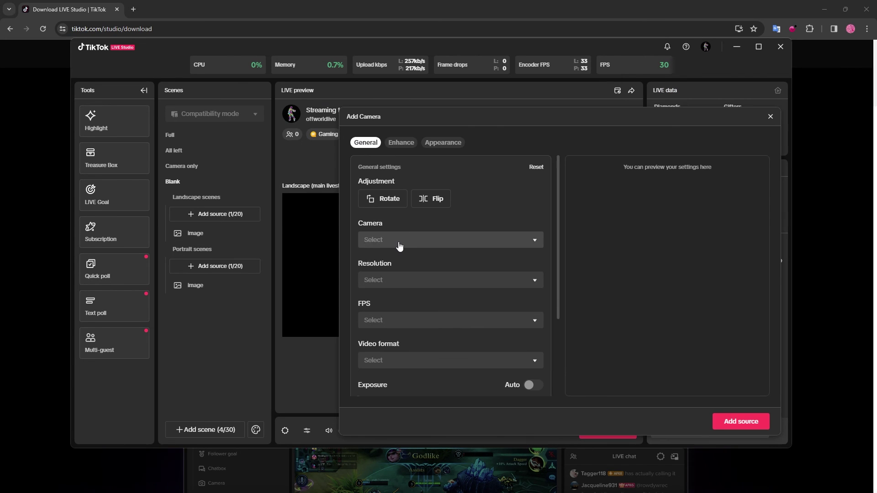
pyautogui.click(360, 245)
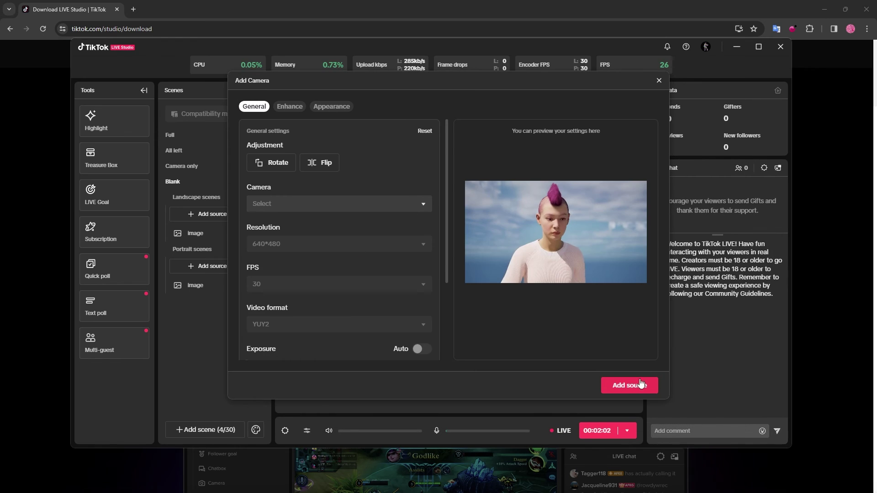